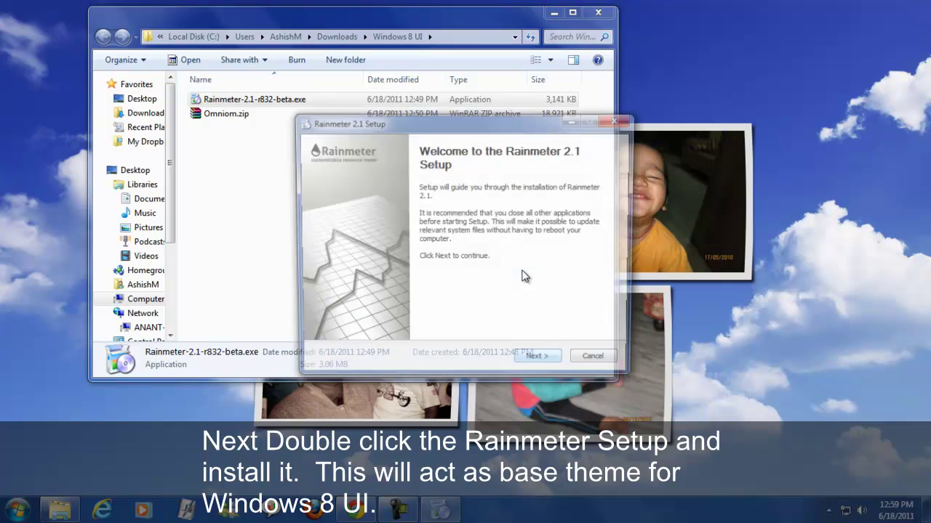
Install the 64-bit version of Rainmeter 2.1 as a standard installation and finish the setup without running the program.
click(541, 363)
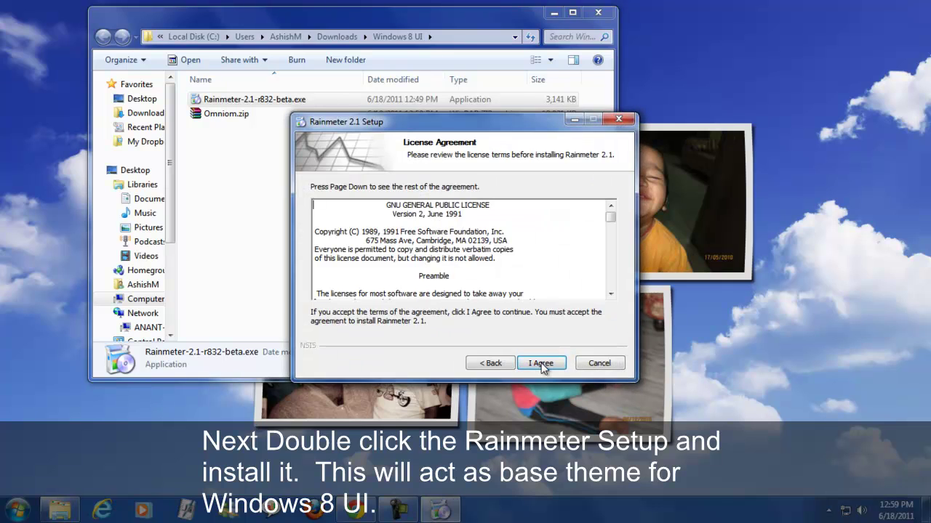
click(542, 363)
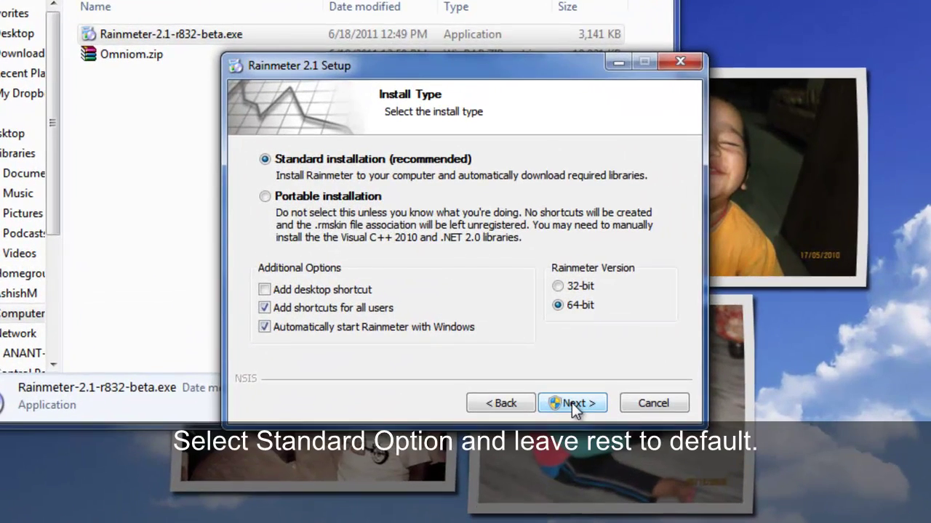
click(571, 403)
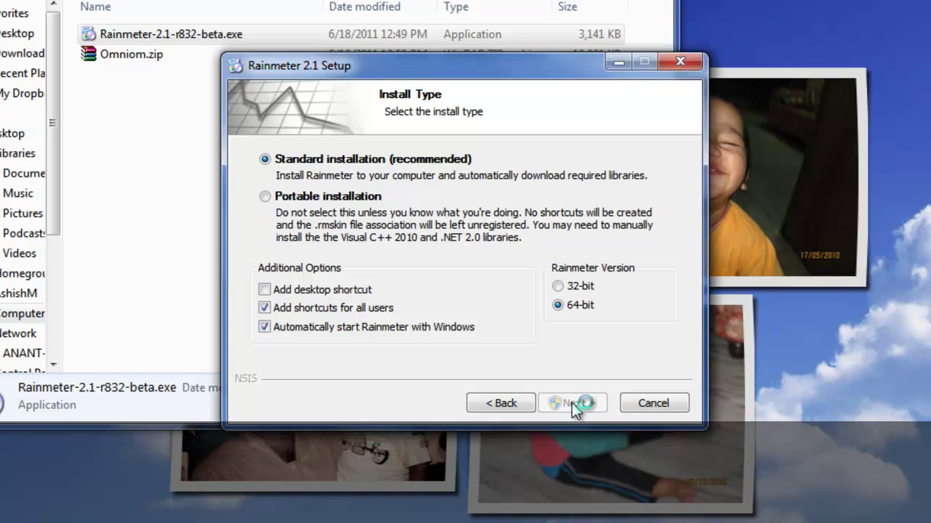
click(571, 402)
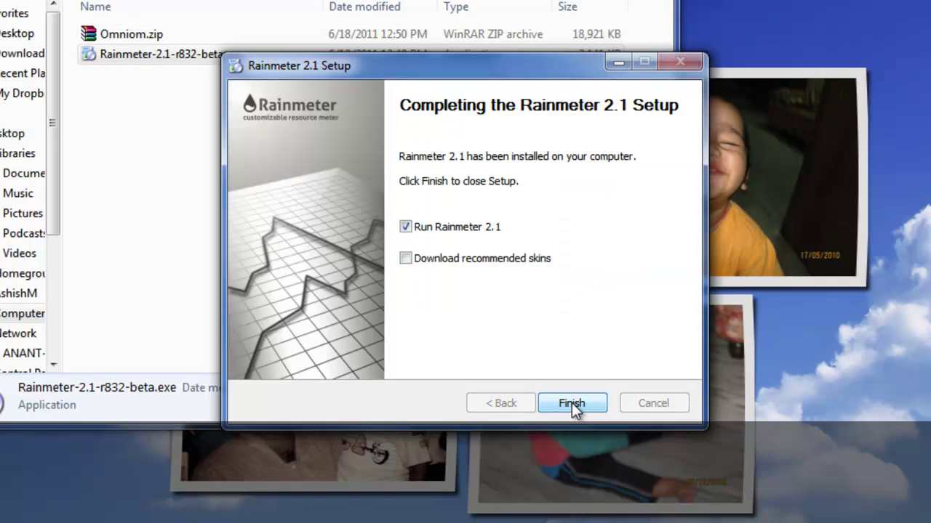
click(490, 226)
click(573, 401)
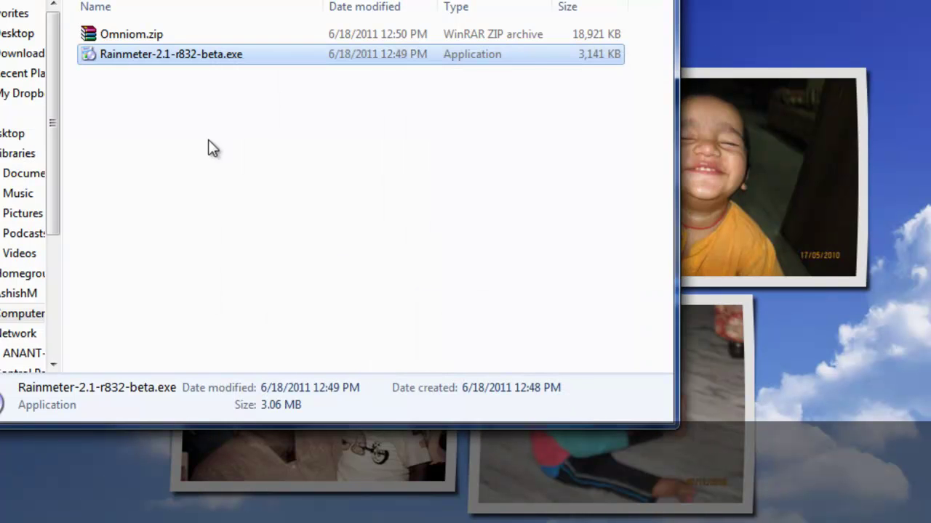
Extract Omniom.zip into its own Omniom folder and open that folder.
click(132, 35)
right_click(131, 37)
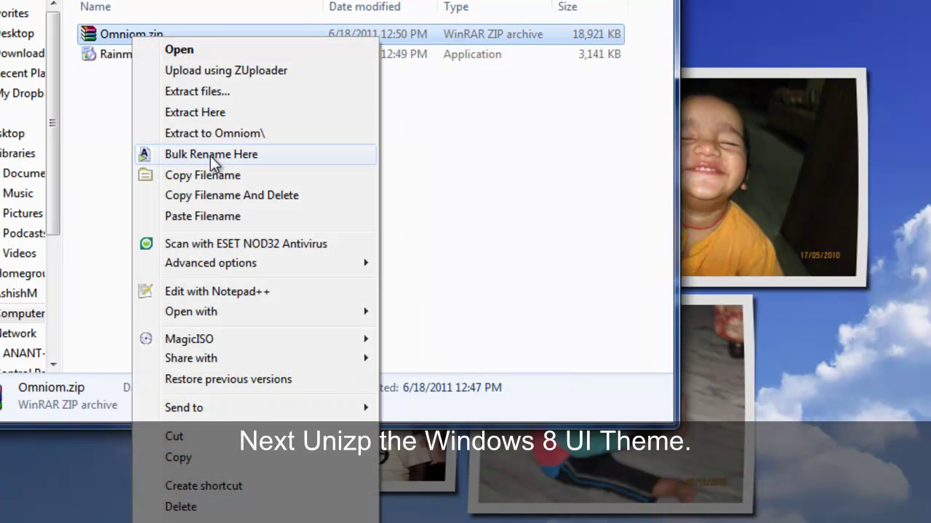
click(223, 137)
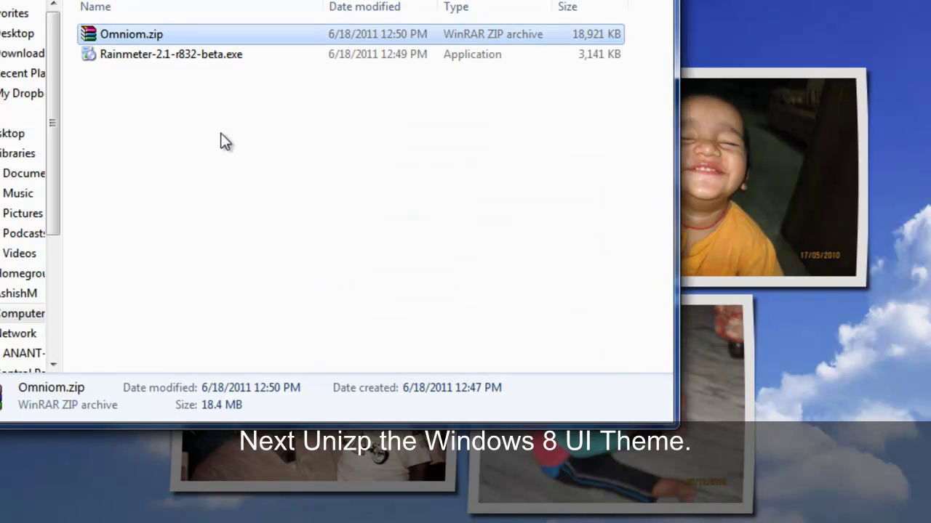
double_click(138, 38)
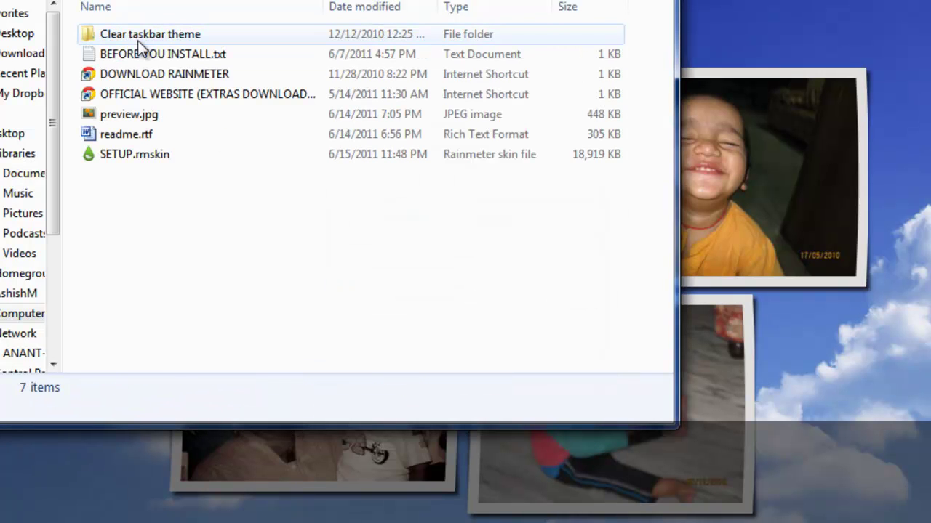
Try to install the Omnimo skin package from SETUP.rmskin.
click(149, 156)
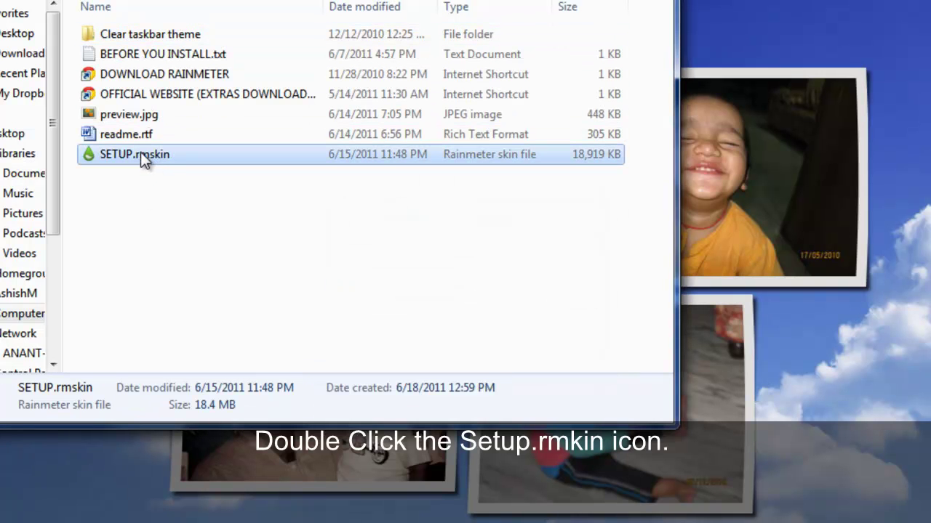
double_click(141, 155)
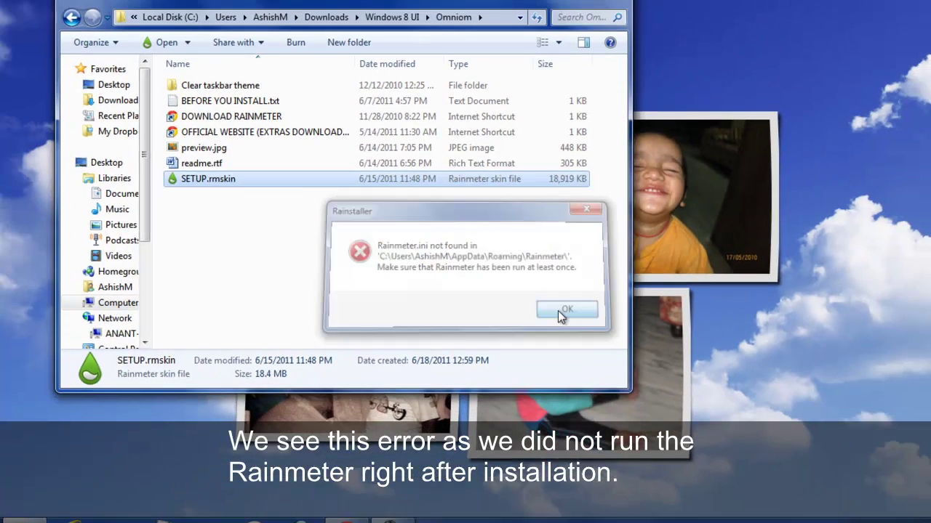
click(582, 327)
Launch Rainmeter and install Omnimo 4 from SETUP.rmskin with its theme applied and Rainmeter launching after install.
click(18, 511)
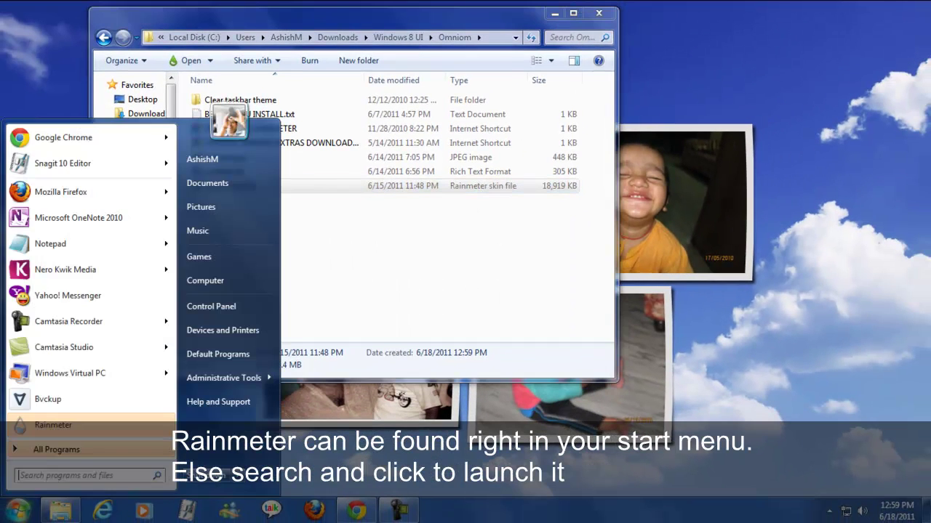
click(51, 429)
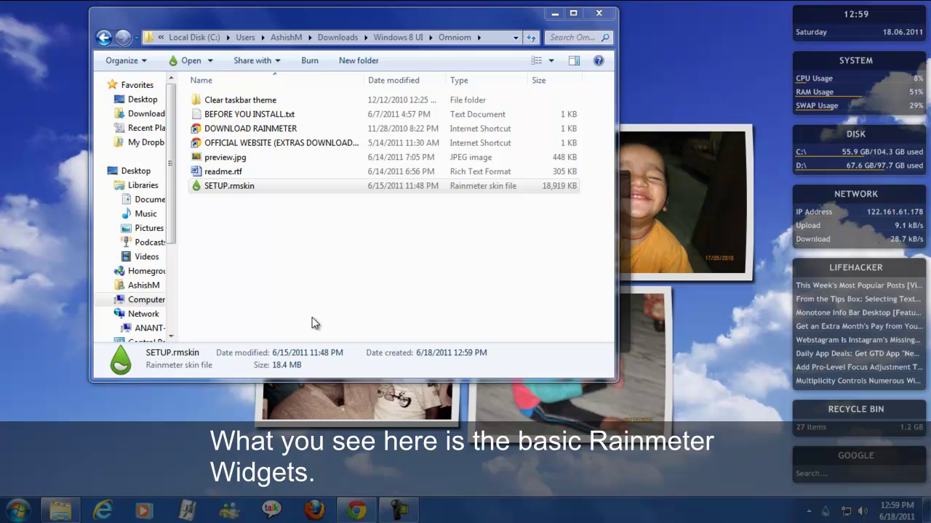
double_click(242, 191)
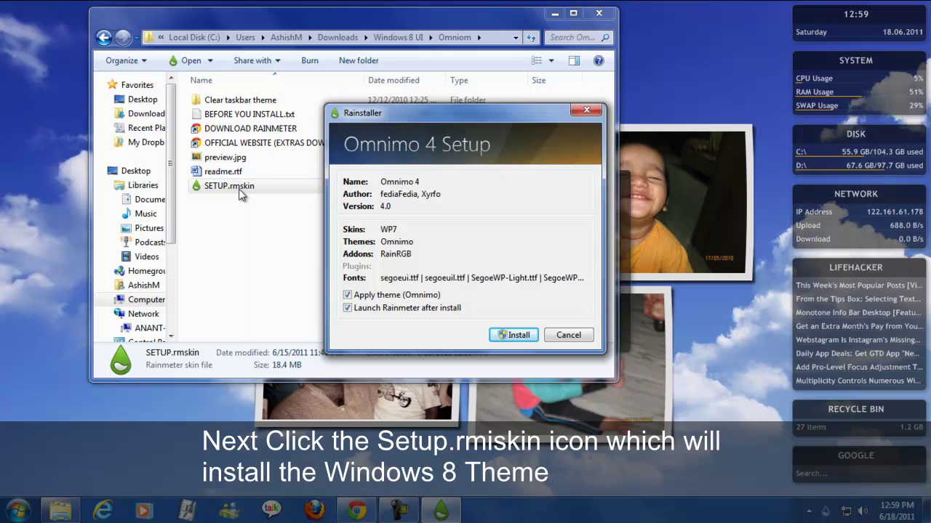
key(Return)
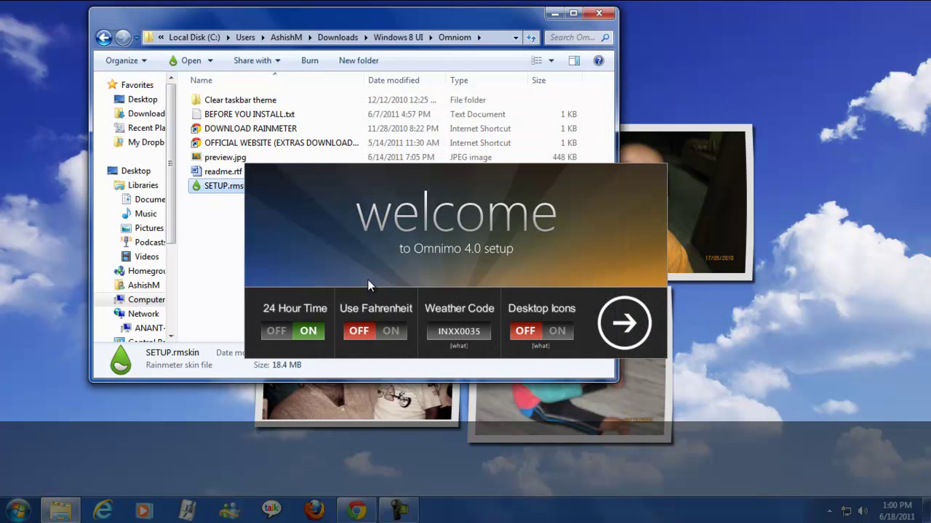
Leave Desktop Icons off in the Omnimo 4.0 welcome setup and choose English as the language.
click(559, 331)
mouse_move(543, 350)
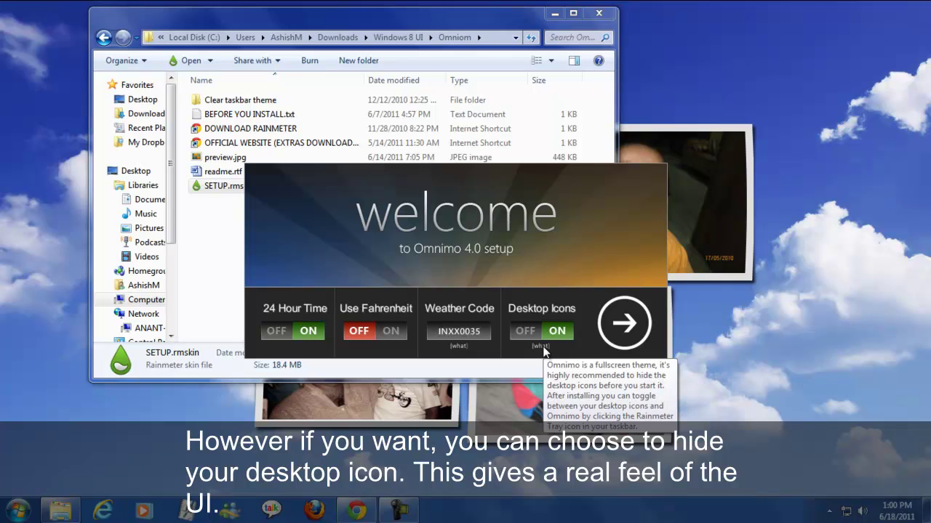
click(529, 332)
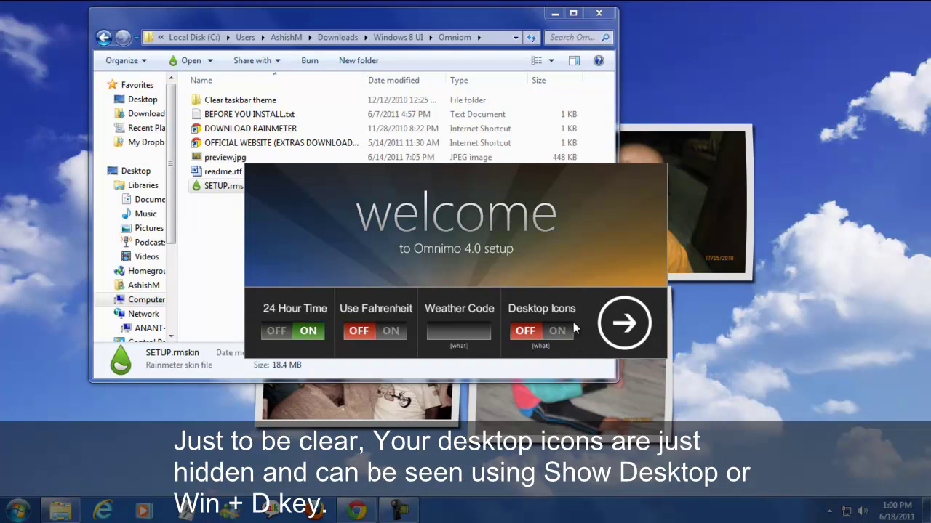
click(623, 323)
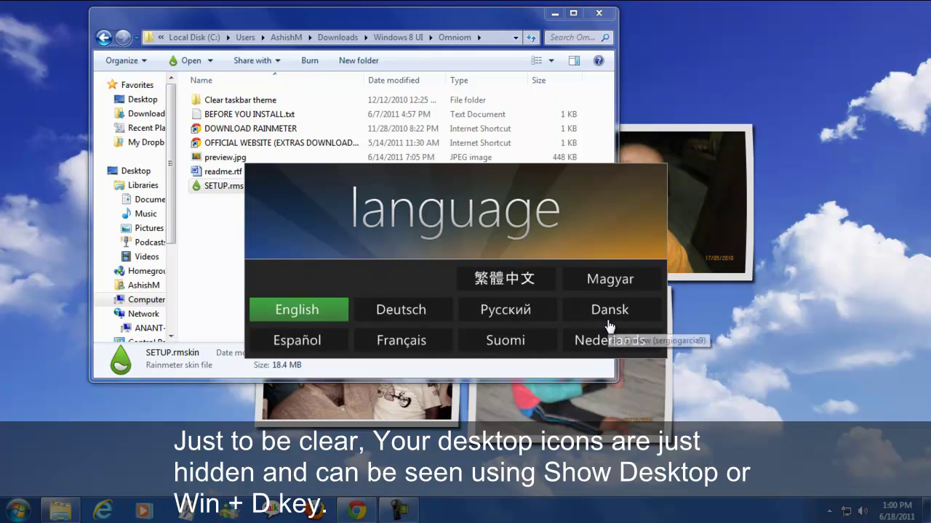
click(339, 318)
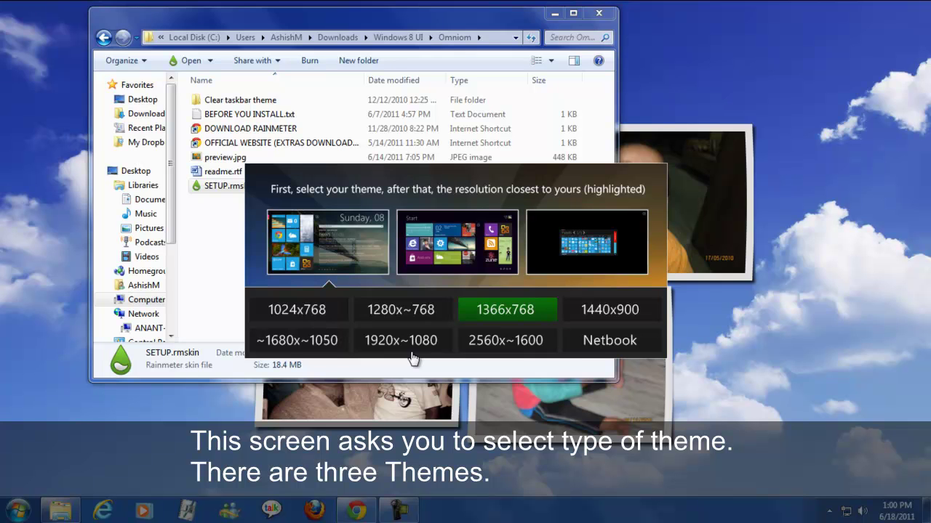
Choose the Windows 8 Start Screen theme at 1366x768, minimizing the folder window that covers the setup.
mouse_move(469, 248)
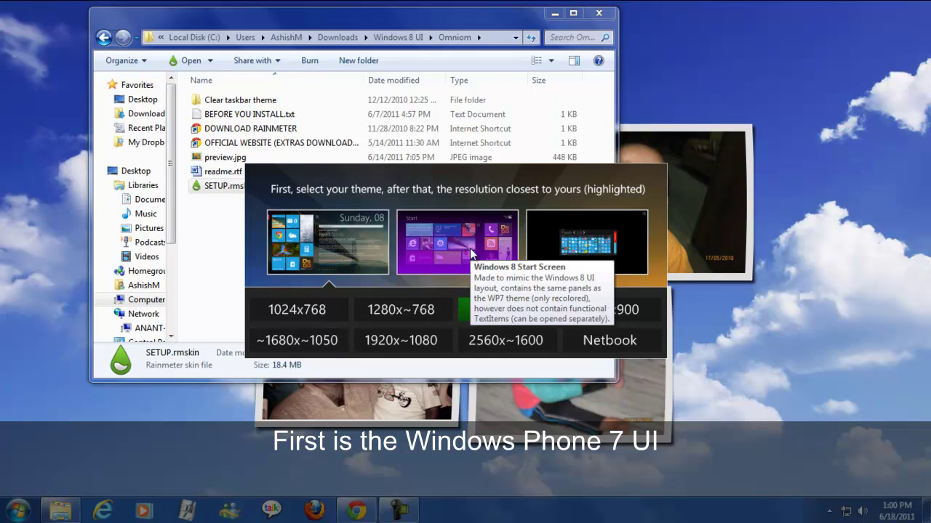
mouse_move(578, 249)
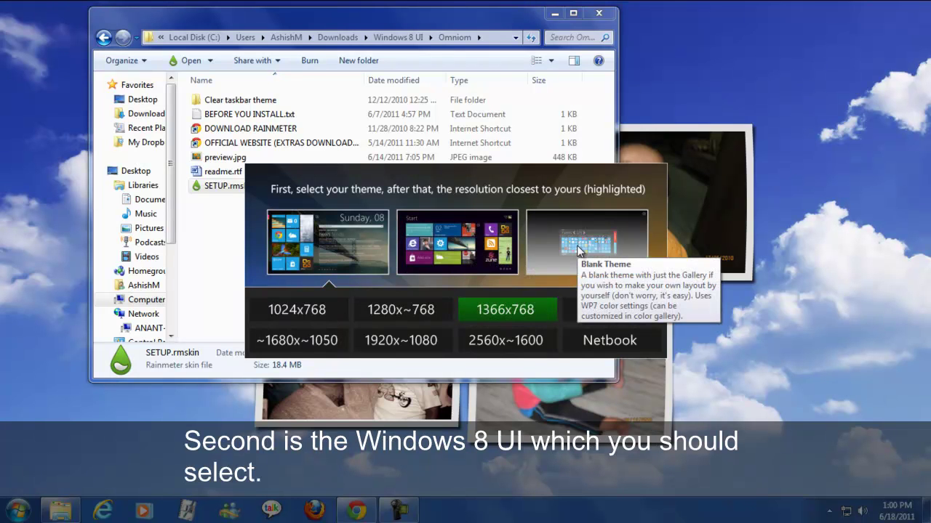
click(432, 253)
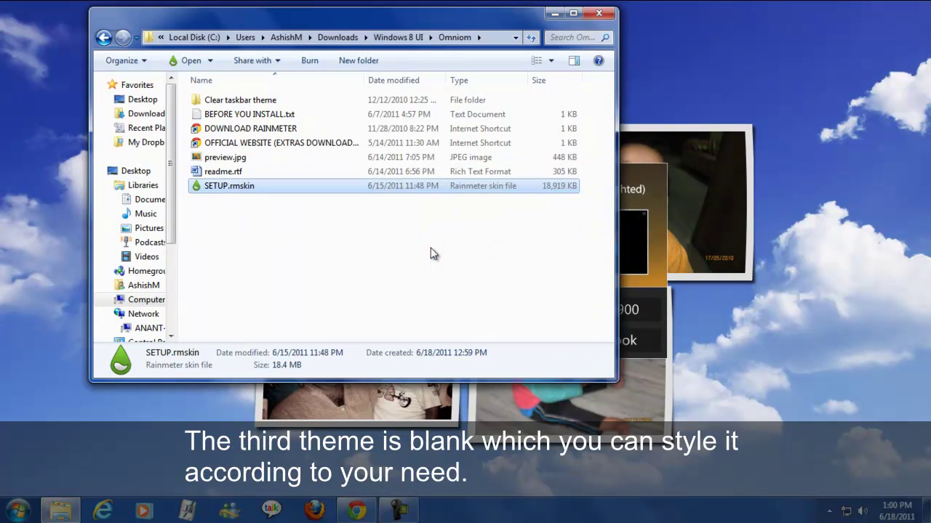
click(555, 14)
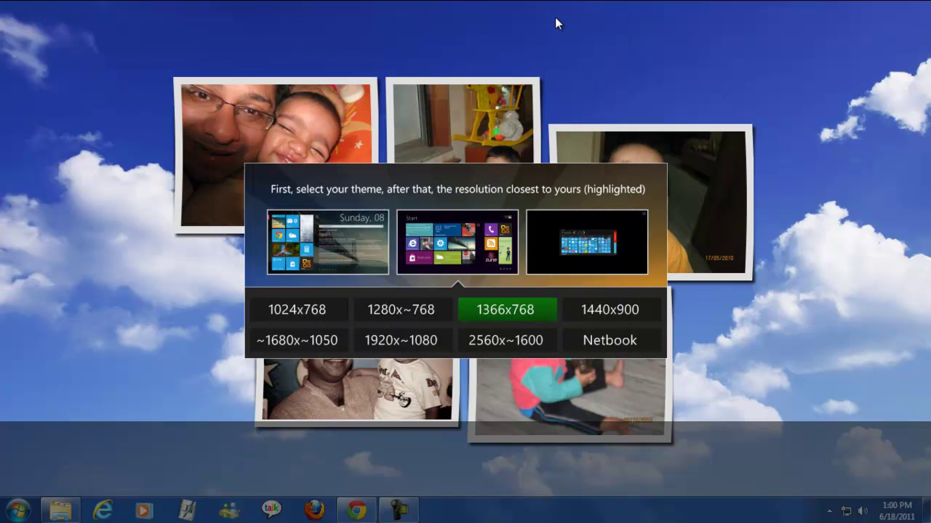
click(457, 237)
click(505, 309)
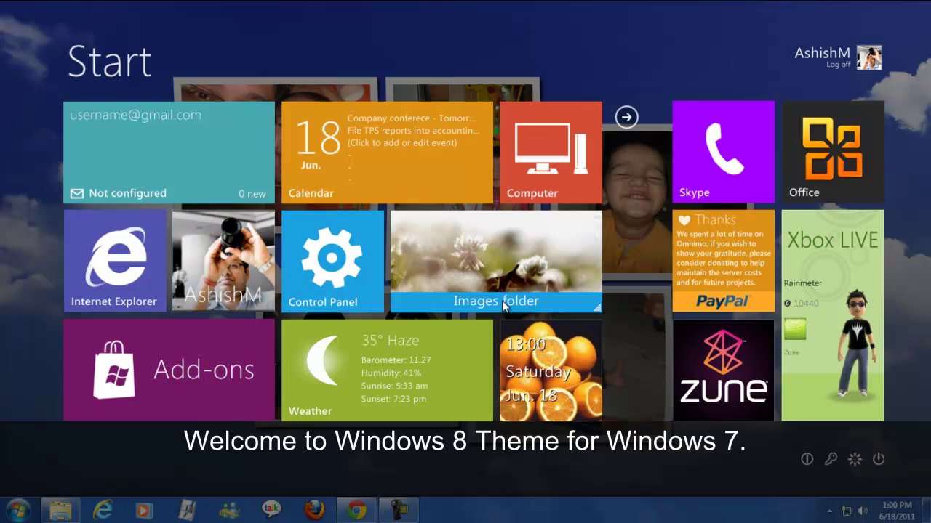
Look at the user account tile's settings, close them and minimize the PayPal donation page.
click(888, 55)
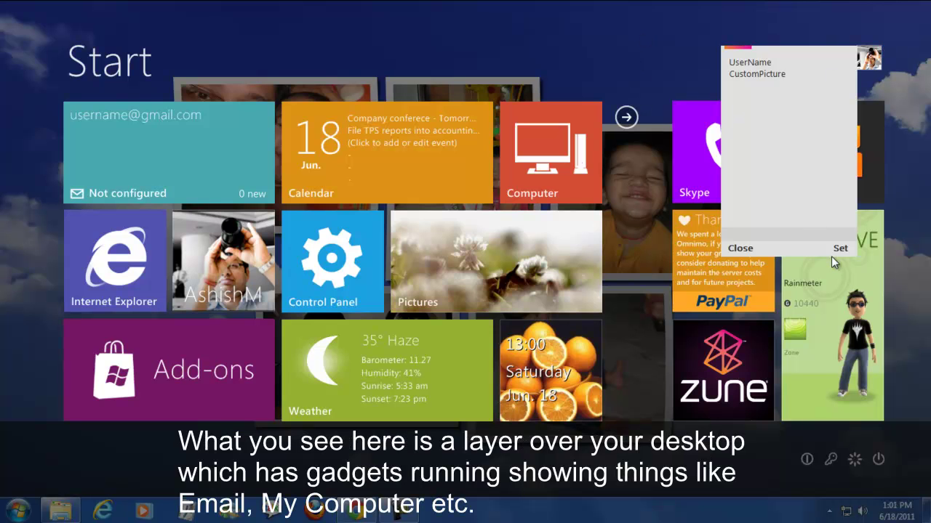
click(740, 249)
click(742, 256)
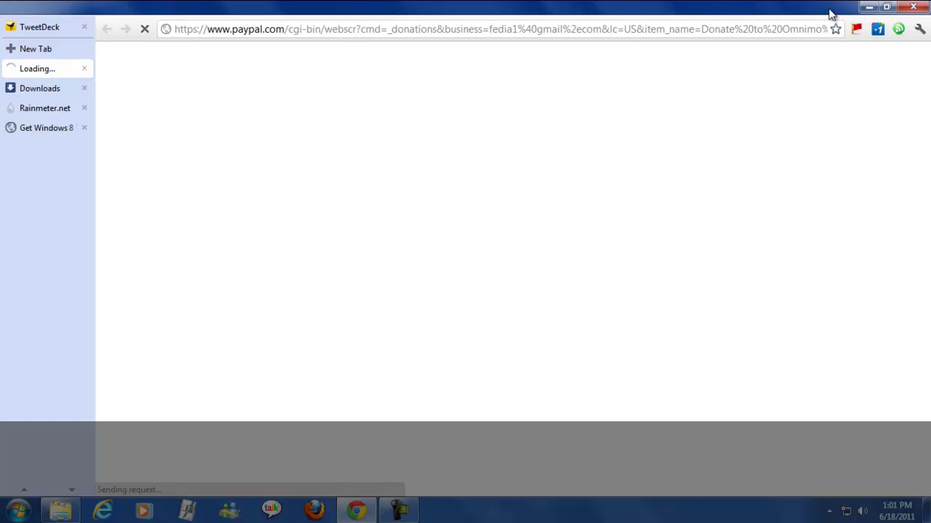
click(866, 11)
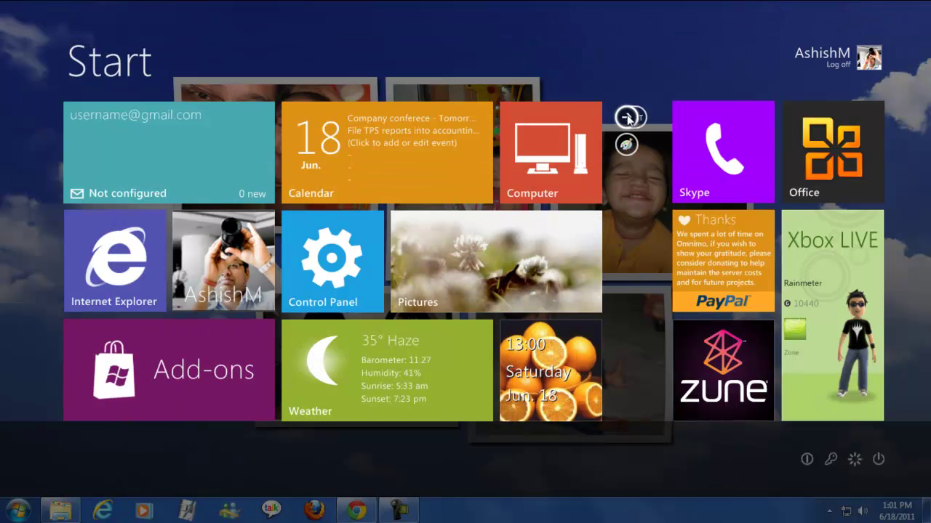
Browse the three pages of the Panels gallery, add the Media Center panel and close the gallery.
click(626, 118)
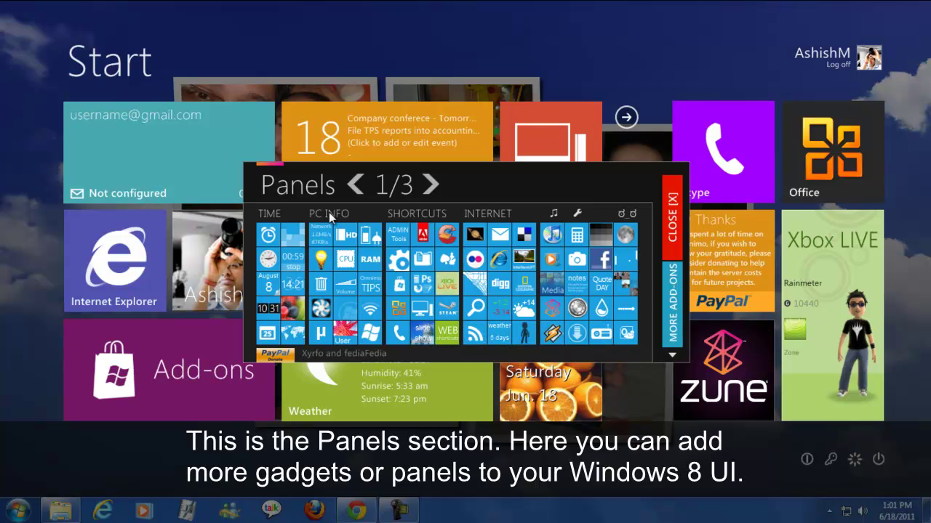
click(431, 187)
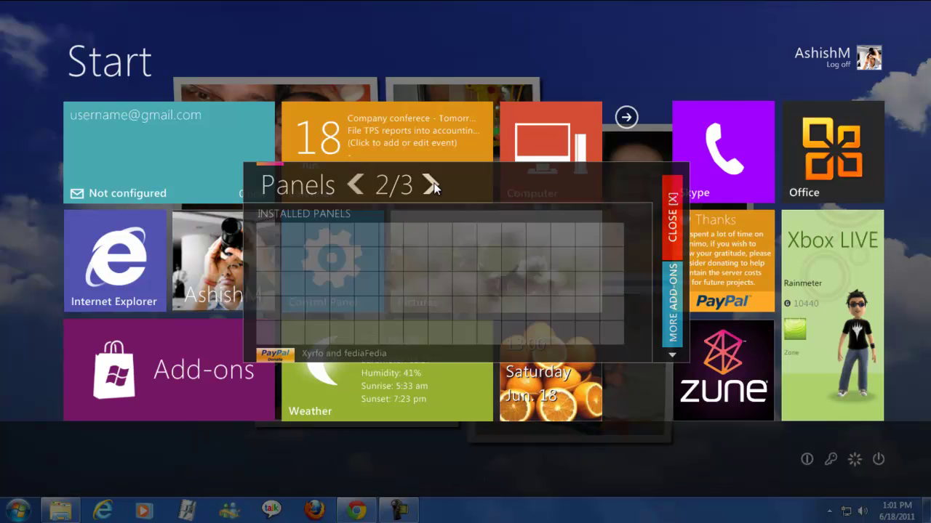
click(432, 187)
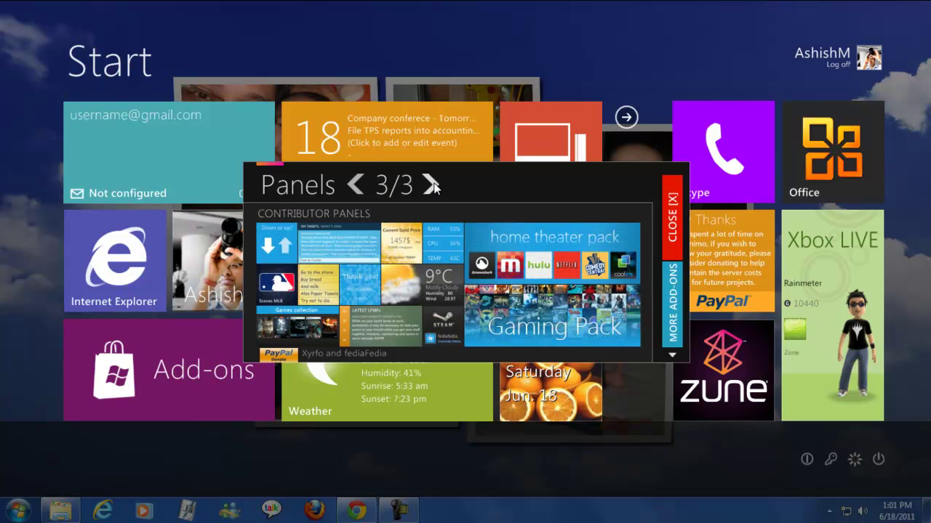
click(354, 187)
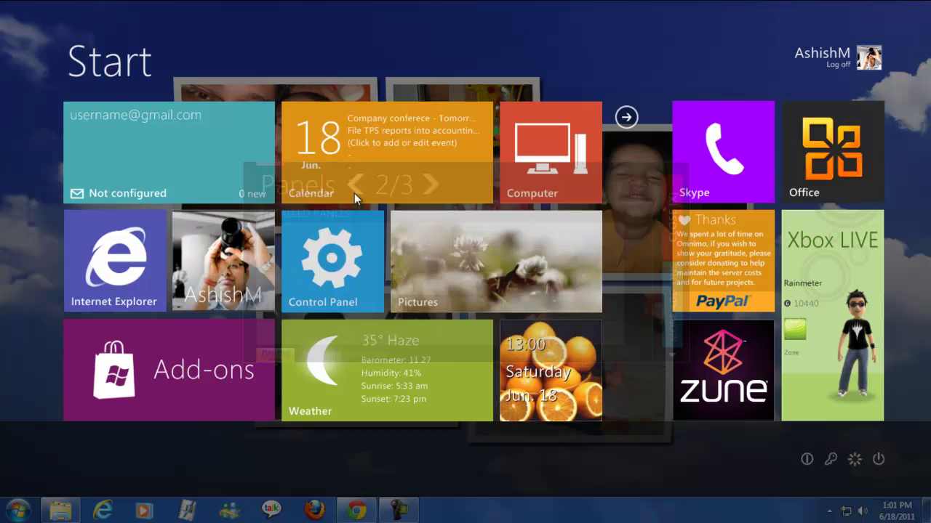
click(356, 187)
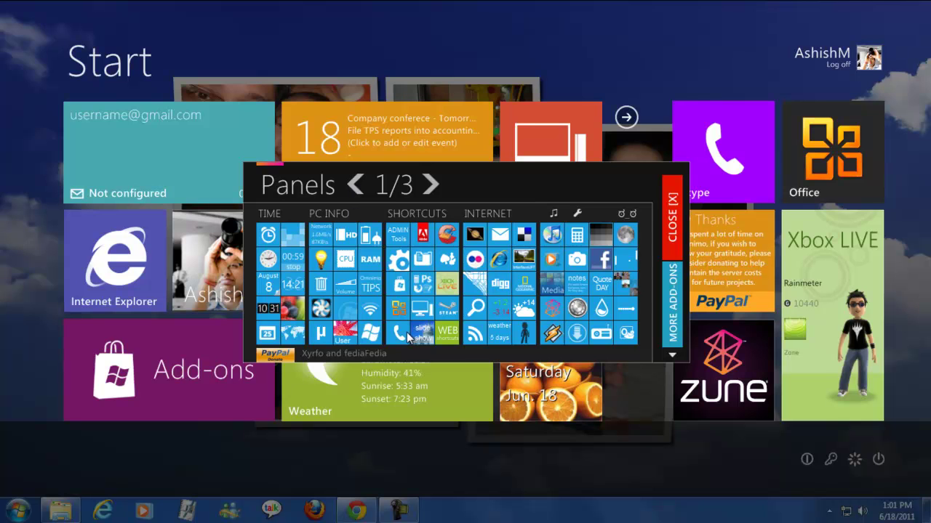
click(551, 289)
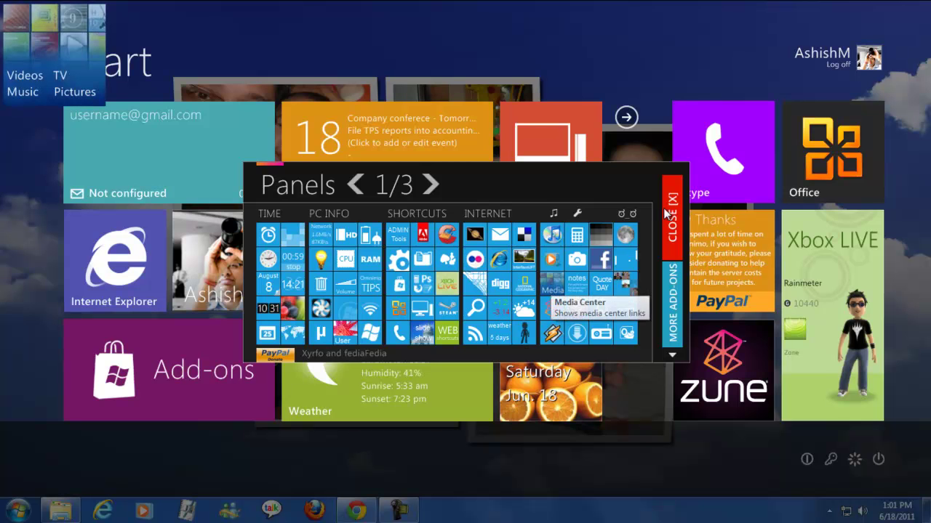
click(673, 227)
Remove the date and time panel with the oranges picture and move the Media Center panel into its place.
mouse_move(563, 354)
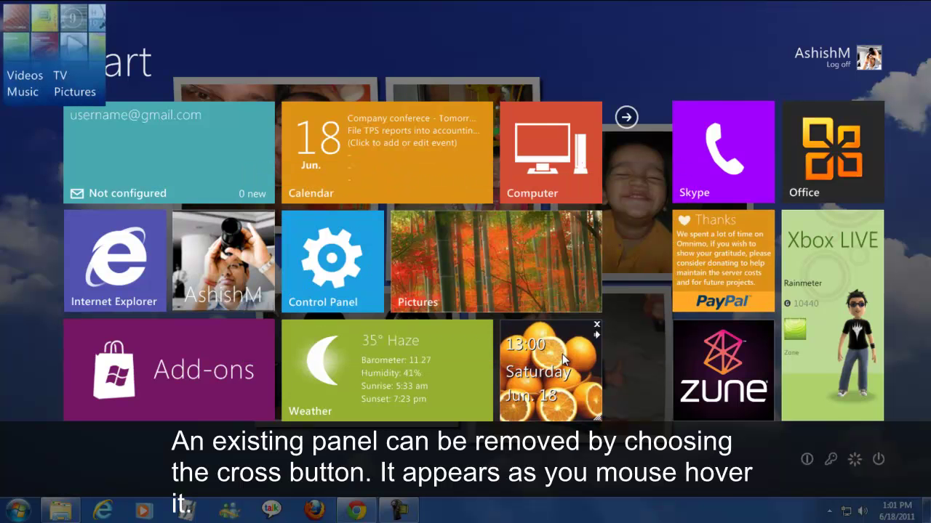
click(596, 325)
drag(51, 43, 519, 339)
Look through the Weather panel's WeatherCode, Unit and Hidewhitetone options and close its settings without changing them.
mouse_move(411, 333)
click(487, 334)
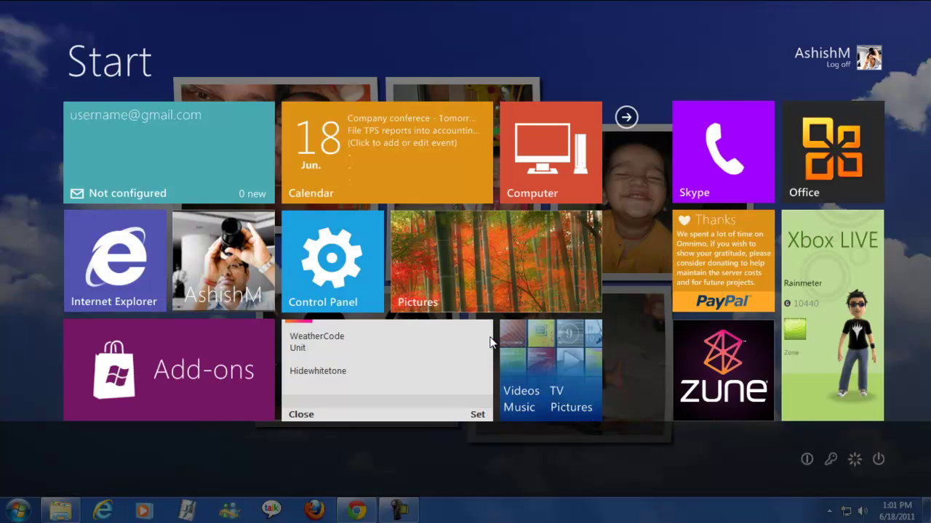
click(339, 336)
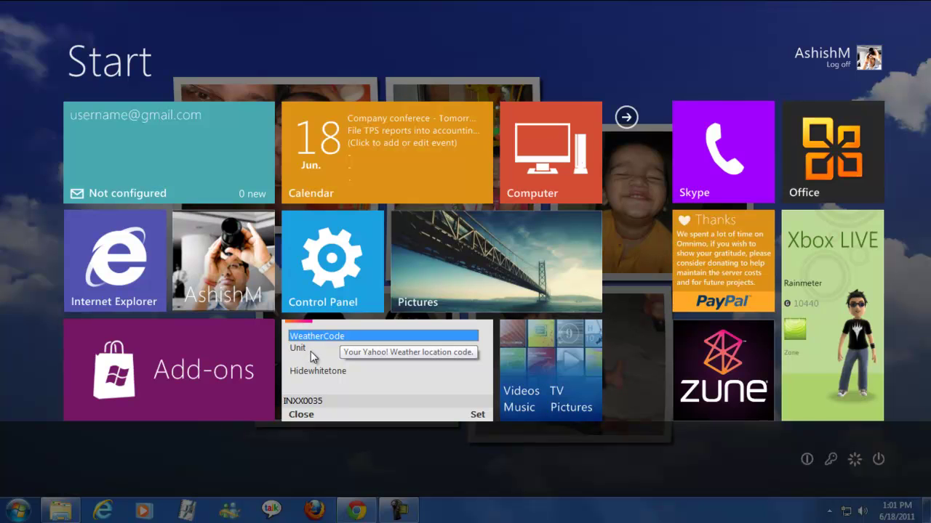
drag(327, 401, 259, 397)
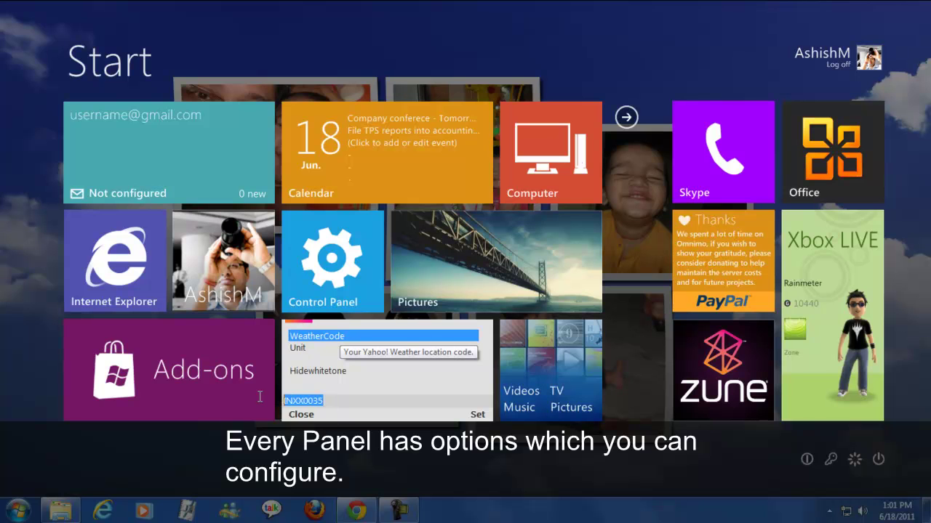
click(307, 348)
click(309, 370)
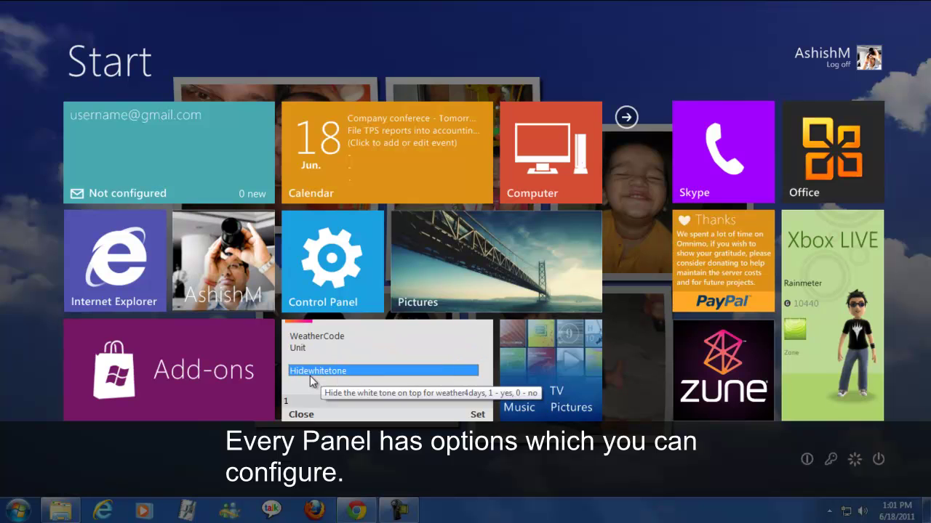
click(296, 413)
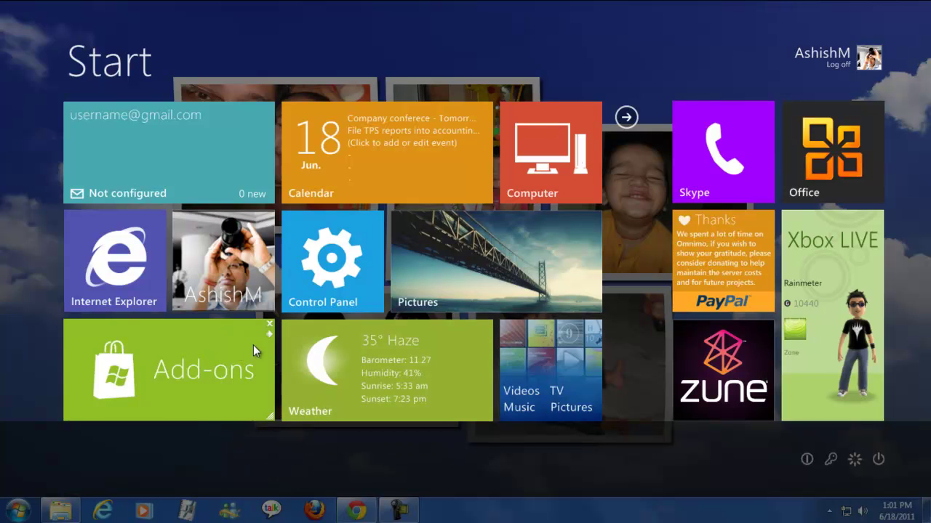
Switch the Add-ons panel to its compact version and back to the wide one, and shrink the Internet Explorer panel slightly.
click(269, 335)
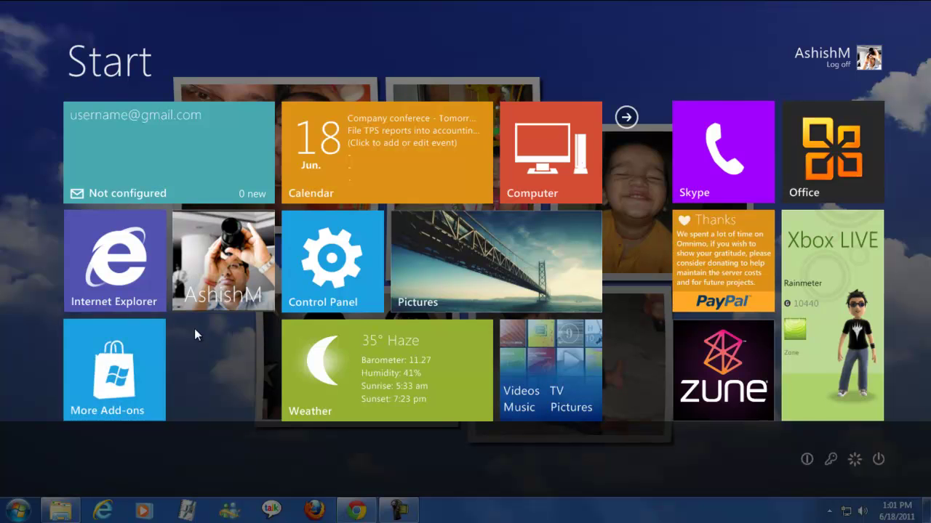
click(160, 335)
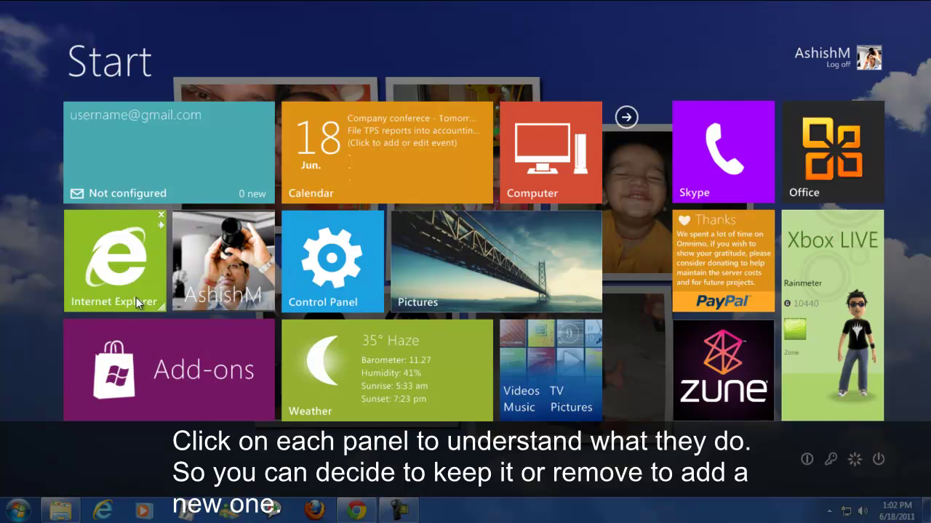
mouse_move(164, 309)
mouse_down()
mouse_move(230, 358)
mouse_move(189, 316)
mouse_move(161, 304)
mouse_up()
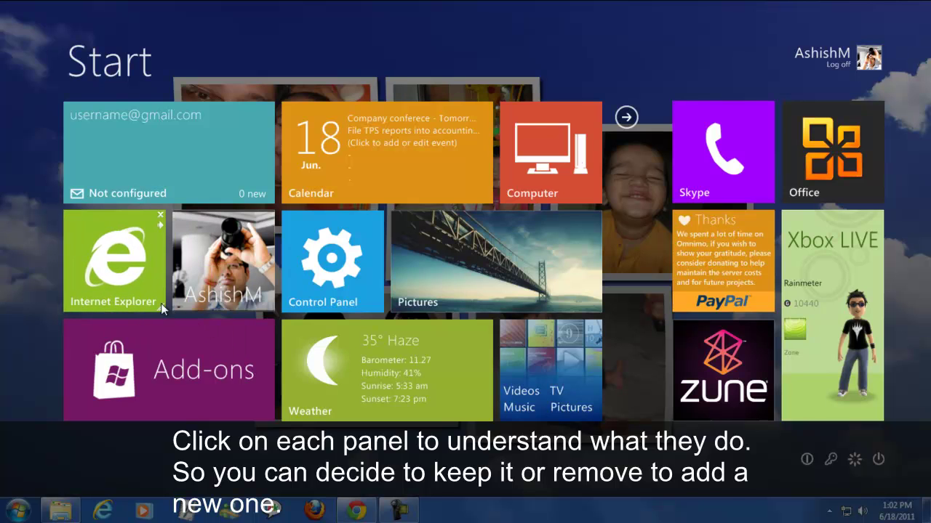
Try out the Computer and Zune panels, closing each window they open.
click(562, 165)
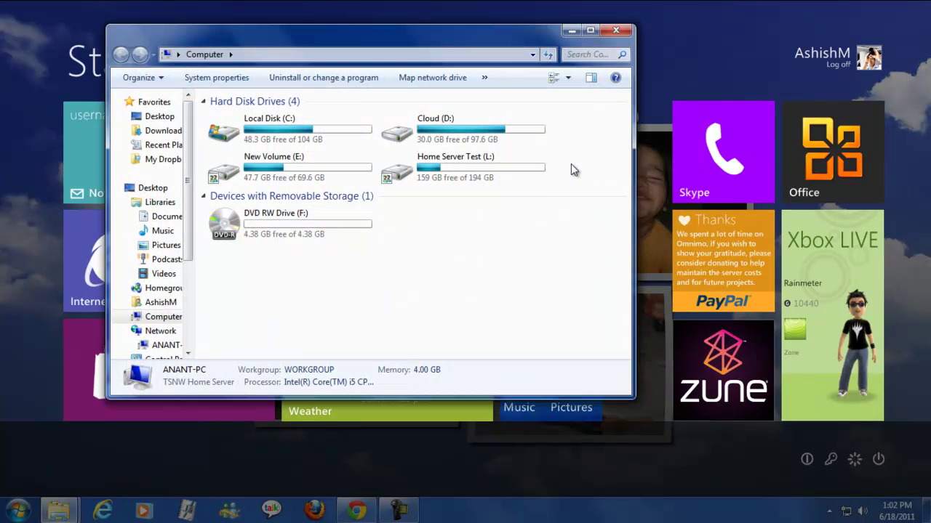
click(620, 31)
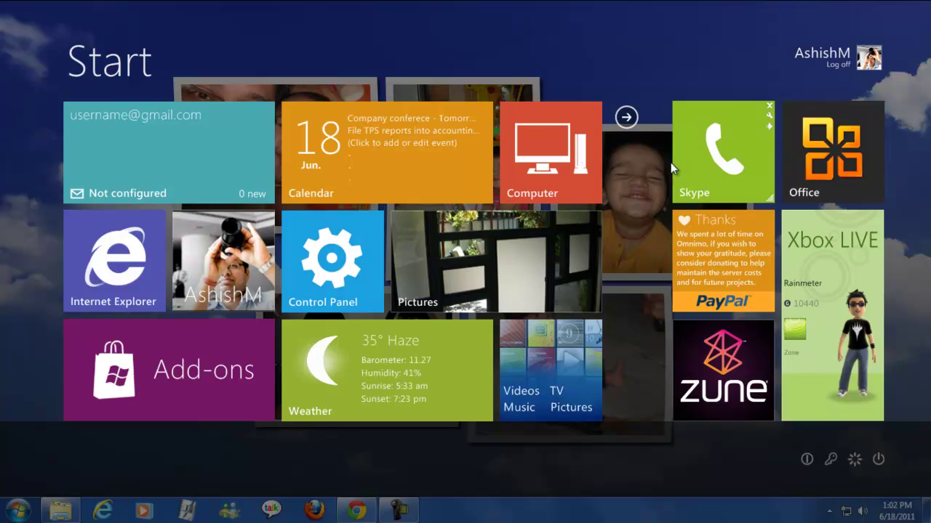
click(721, 384)
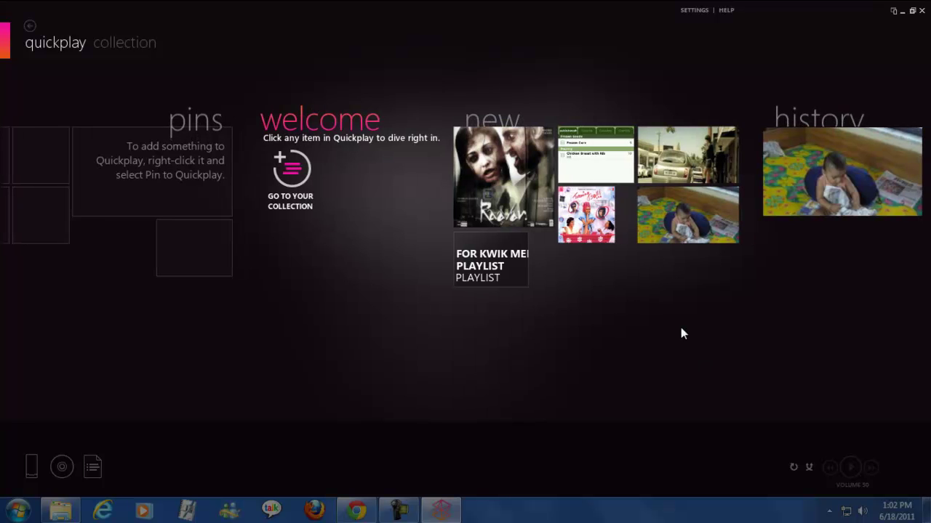
click(922, 10)
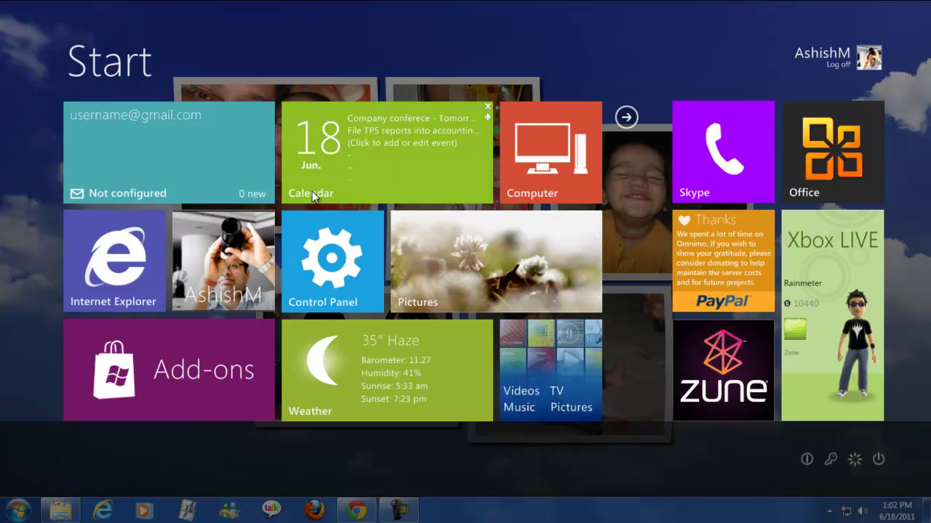
Switch the wide Calendar panel to its compact date version.
click(488, 116)
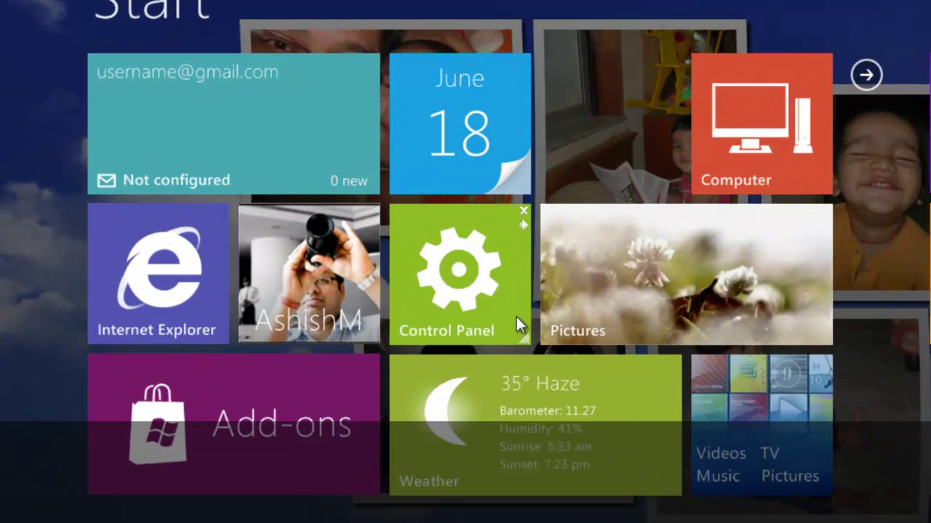
Enlarge the user picture panel beside Internet Explorer, then look at its settings and close them.
mouse_move(267, 309)
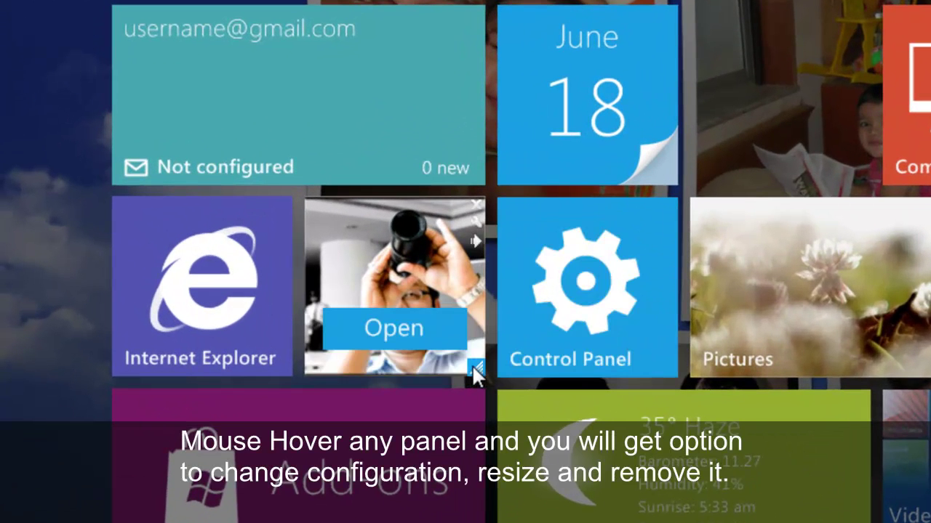
click(474, 366)
drag(349, 398, 415, 392)
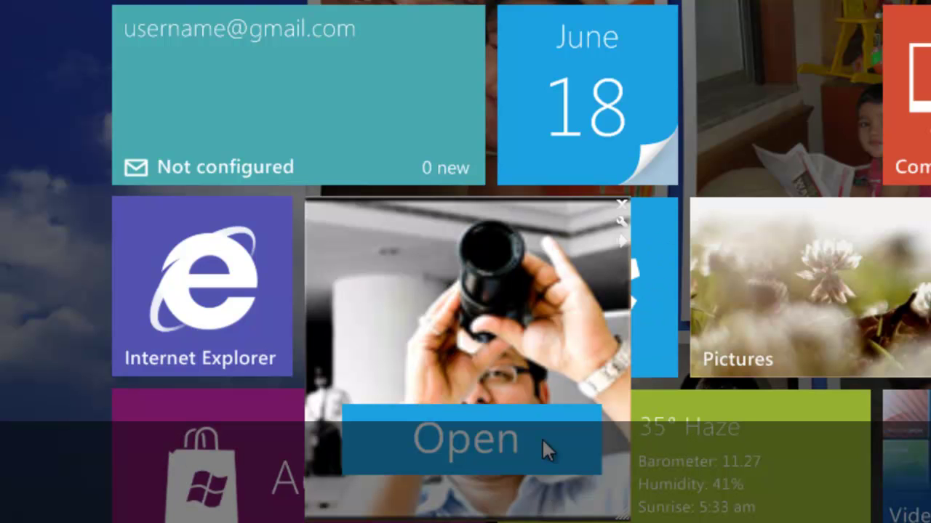
click(621, 221)
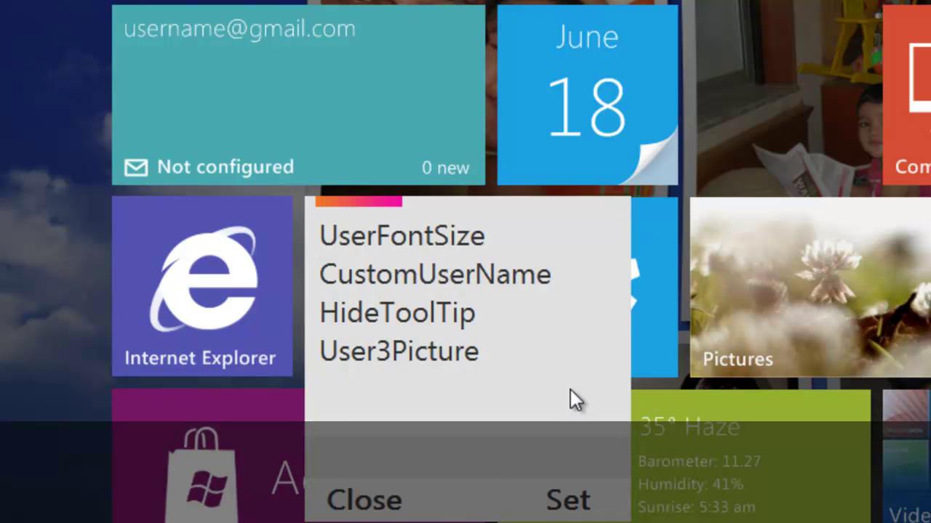
click(371, 506)
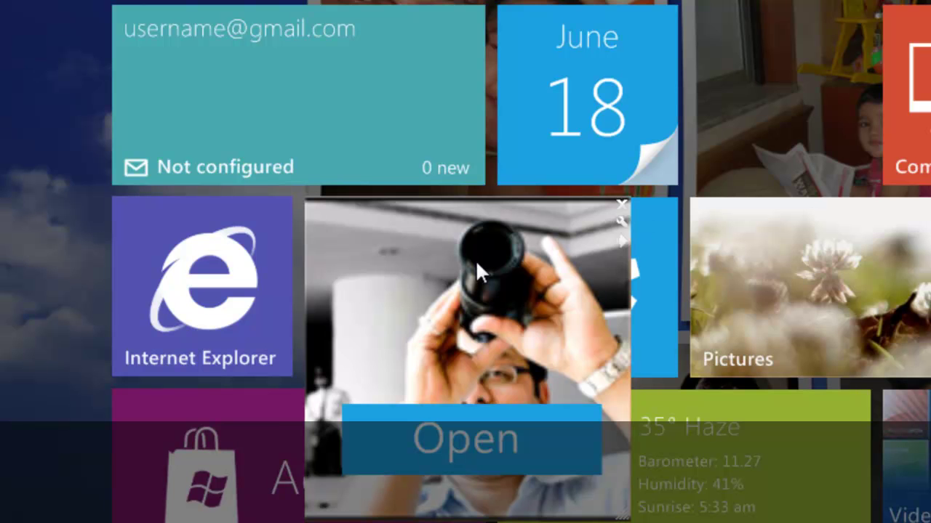
Remove the user picture panel and add the Outlook panel from the Panels gallery in its place.
click(623, 205)
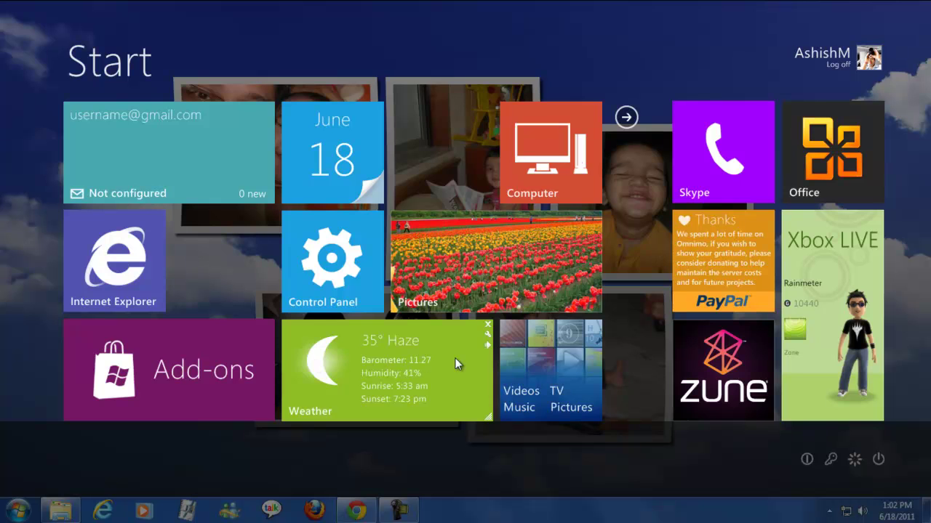
click(629, 118)
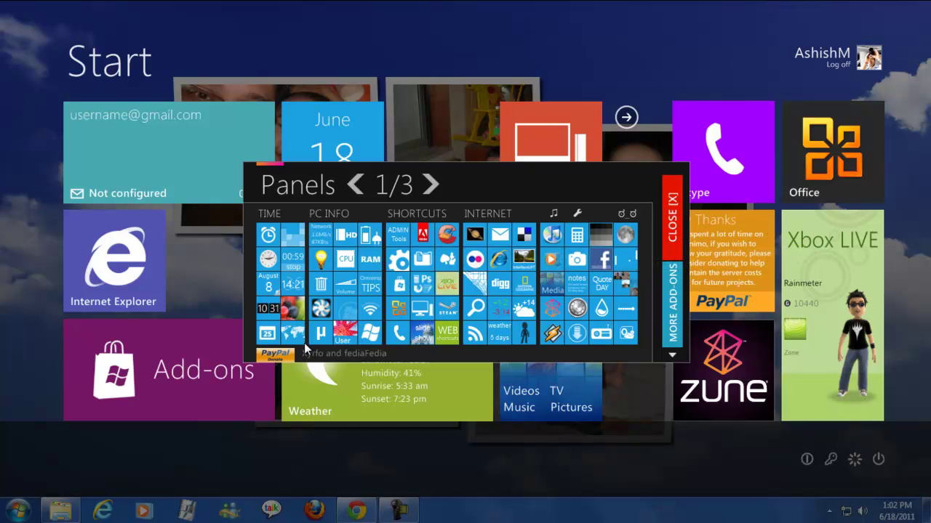
click(627, 336)
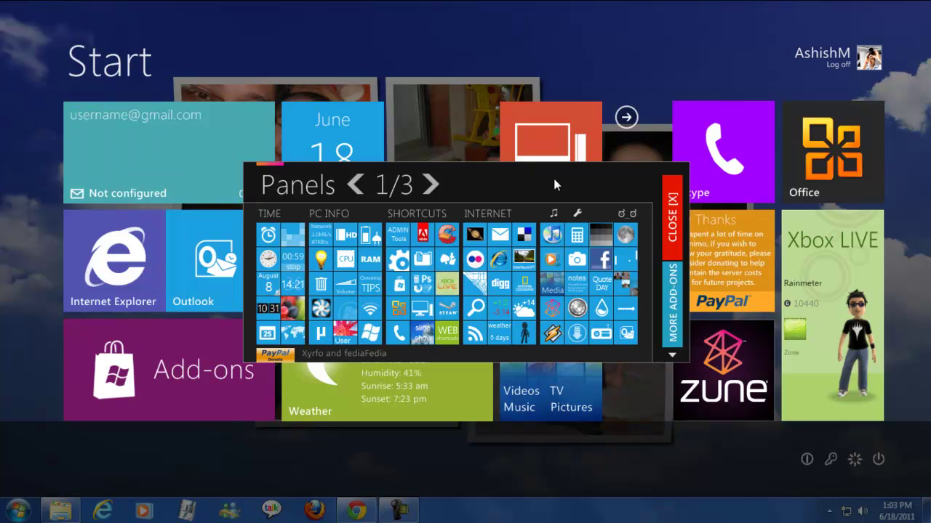
Add the Moon phase panel between the date and Computer panels and close the Panels gallery.
click(629, 243)
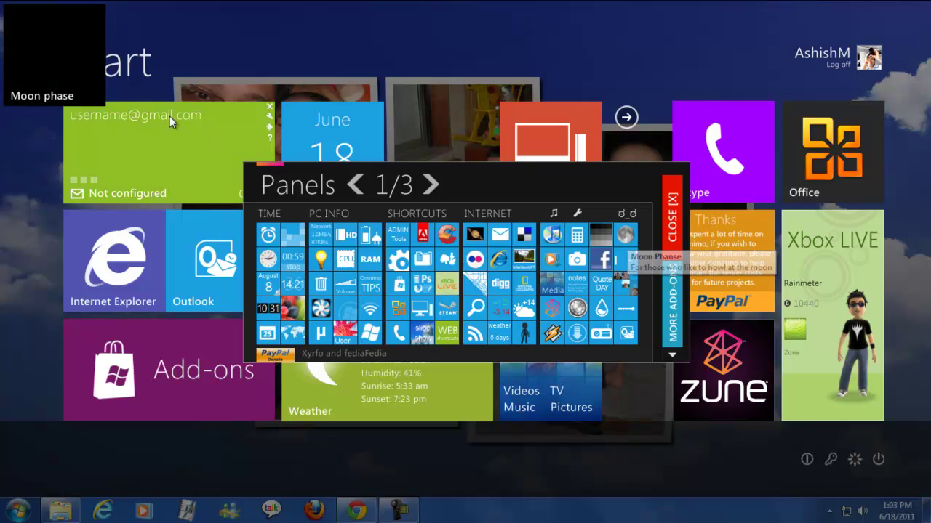
drag(64, 55, 438, 131)
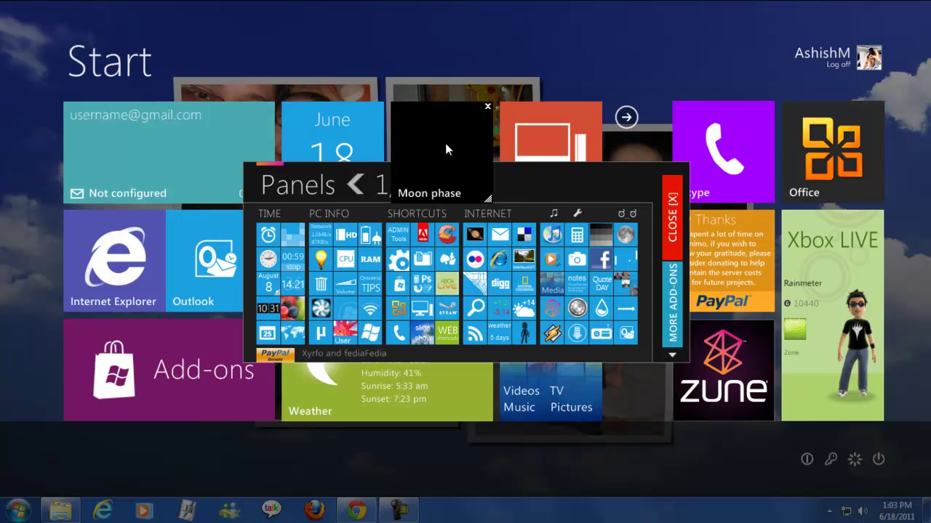
click(672, 219)
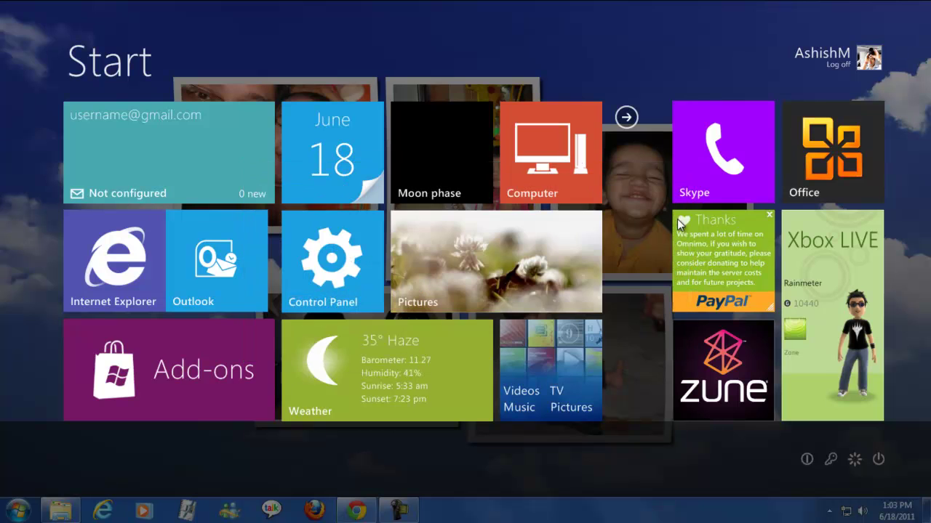
Try out the Control Panel tile and close the window it opens.
click(350, 256)
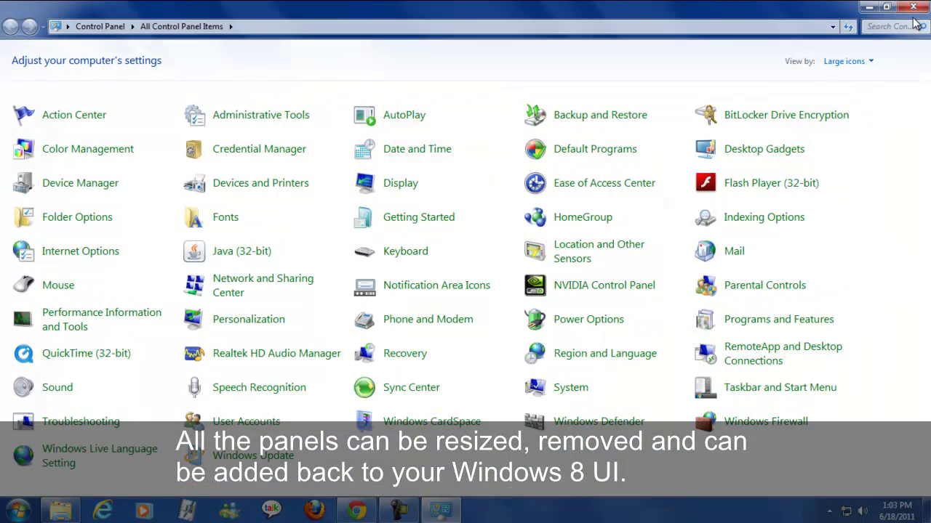
click(908, 11)
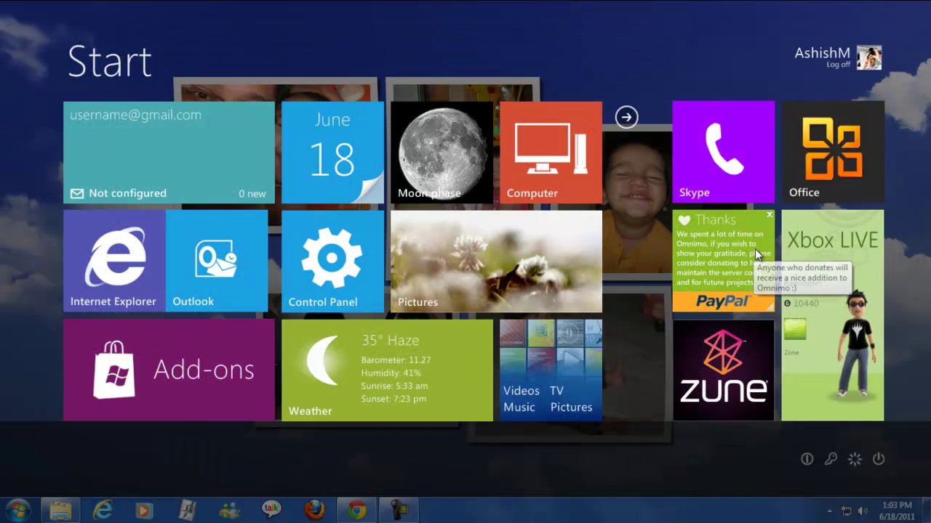